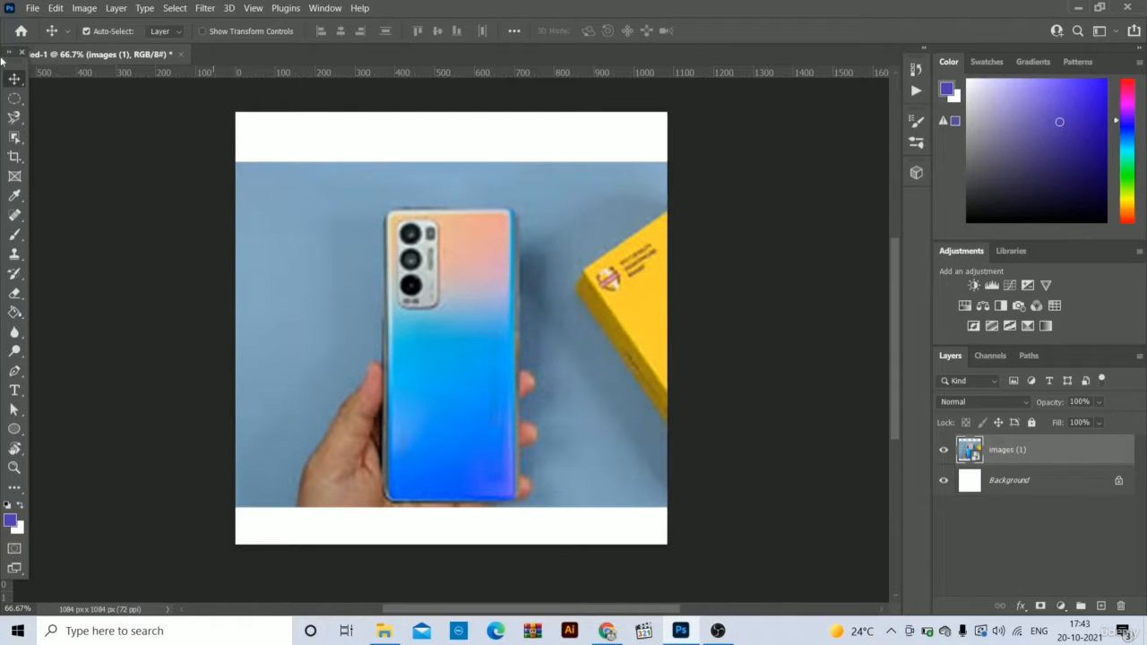
- Select the phone and the hand with the Object Selection tool, using a rectangle about 691 by 821 px around them
{"action": "left_click", "coordinate": [14, 139]}
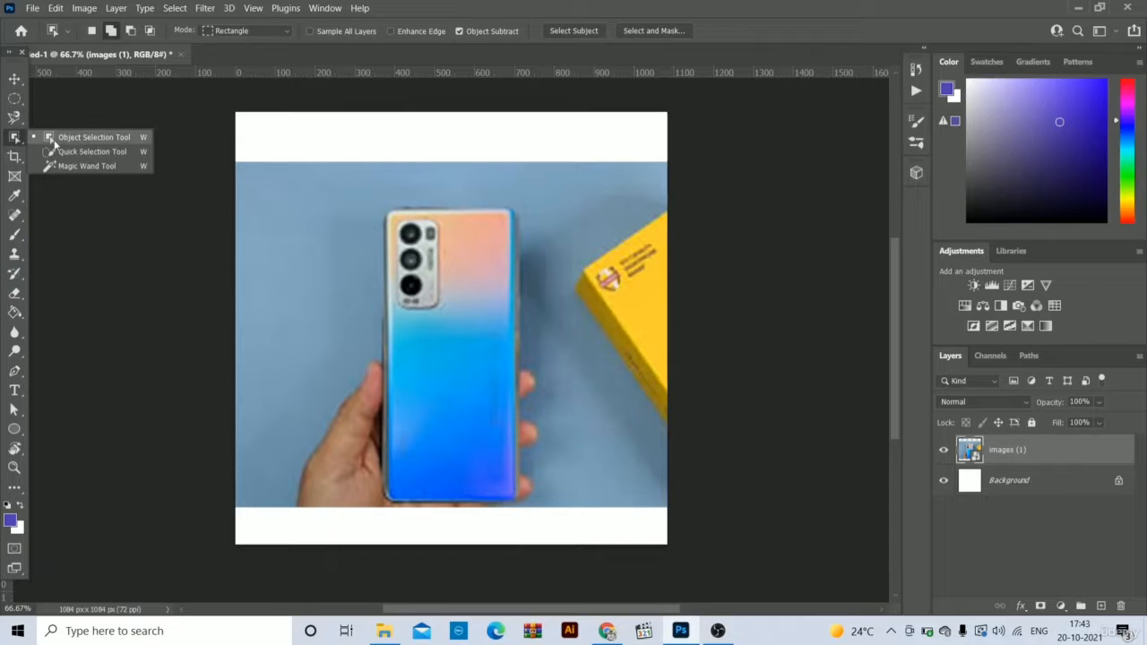
{"action": "left_click", "coordinate": [96, 140]}
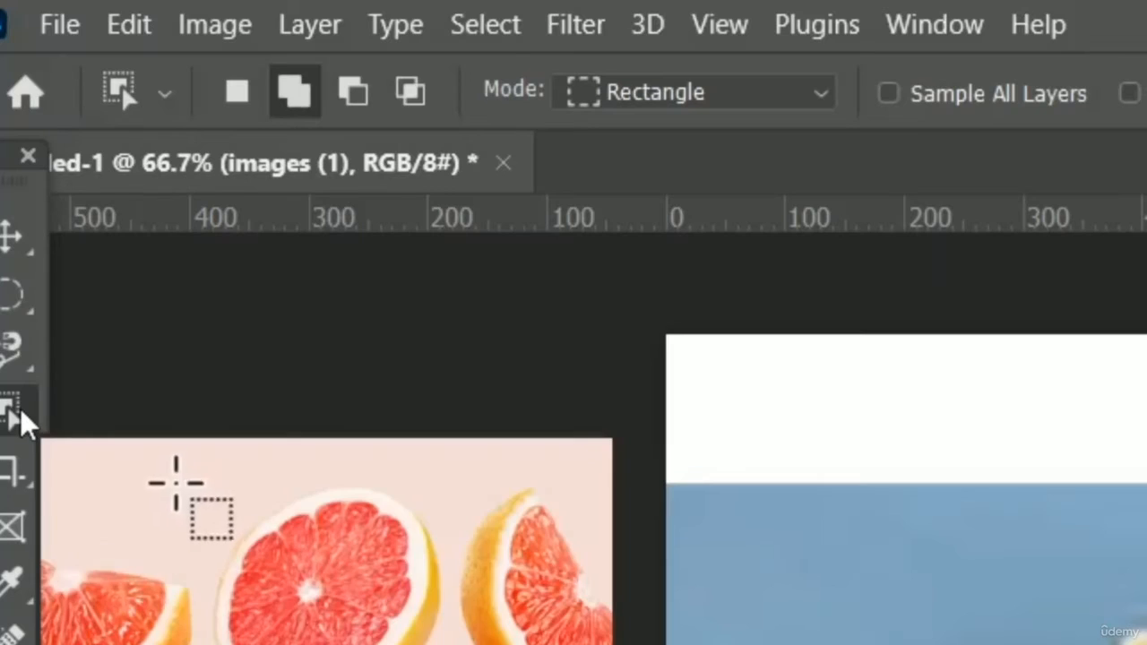
{"action": "right_click", "coordinate": [17, 140]}
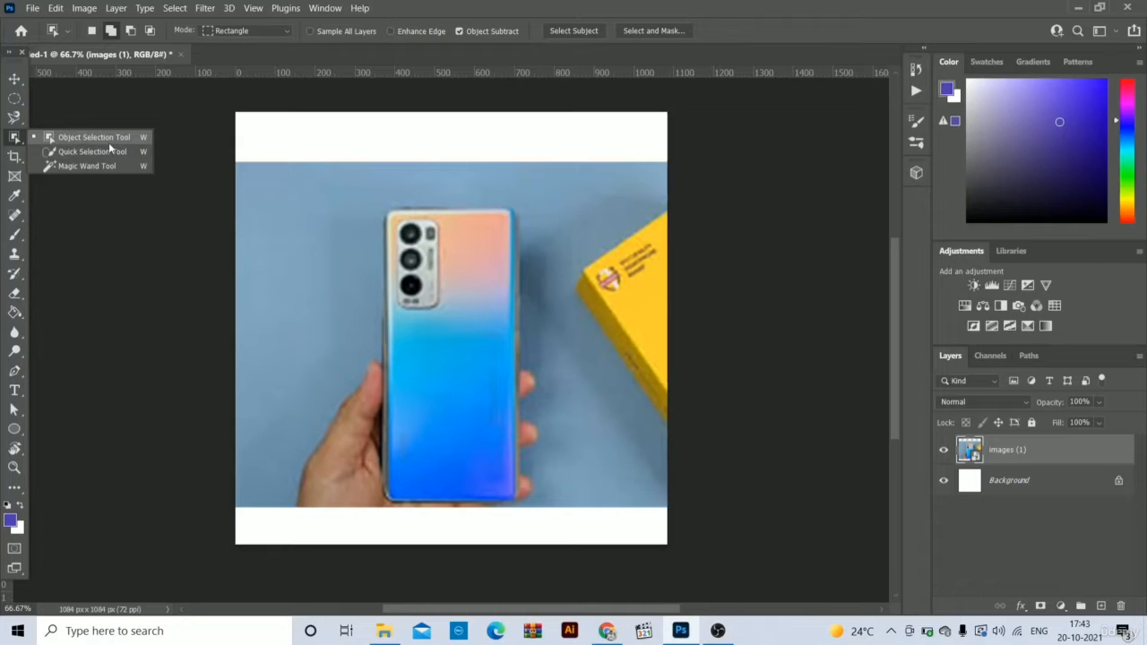
{"action": "left_click", "coordinate": [108, 140]}
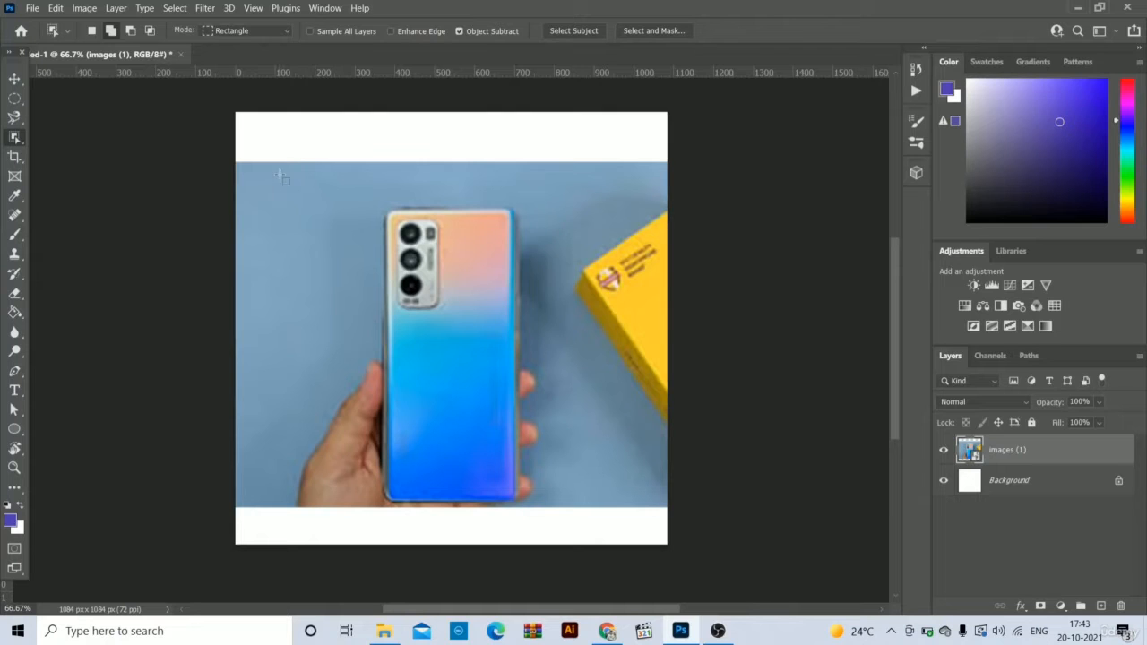
{"action": "left_click_drag", "start_coordinate": [288, 185], "coordinate": [562, 514]}
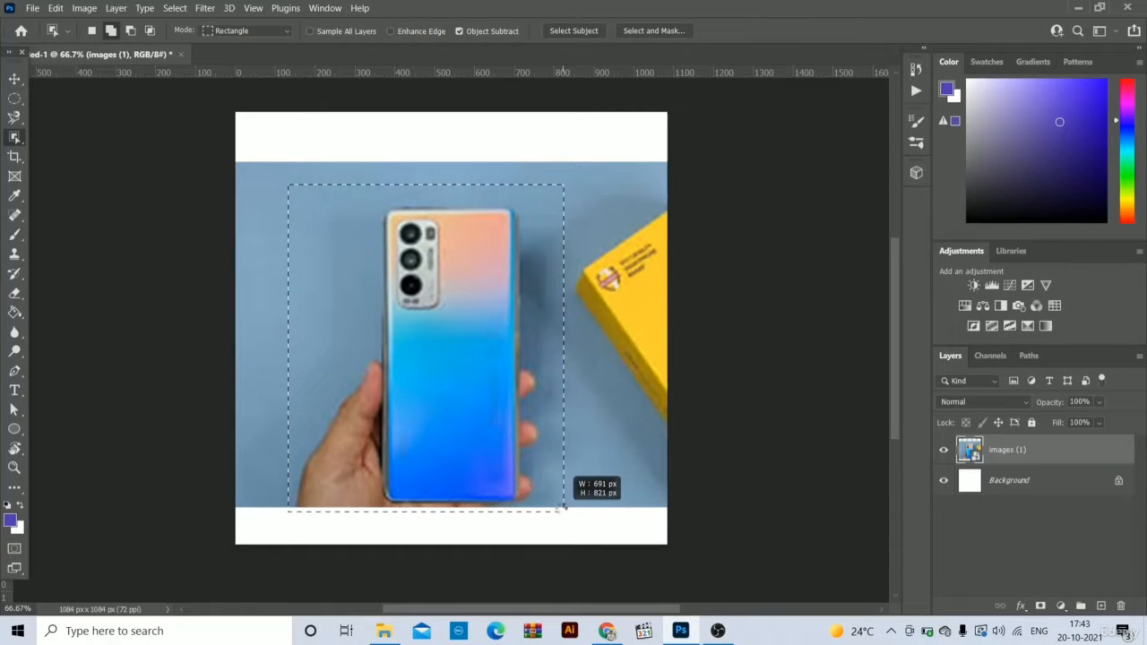
{"action": "left_click_drag", "start_coordinate": [563, 462], "coordinate": [561, 460]}
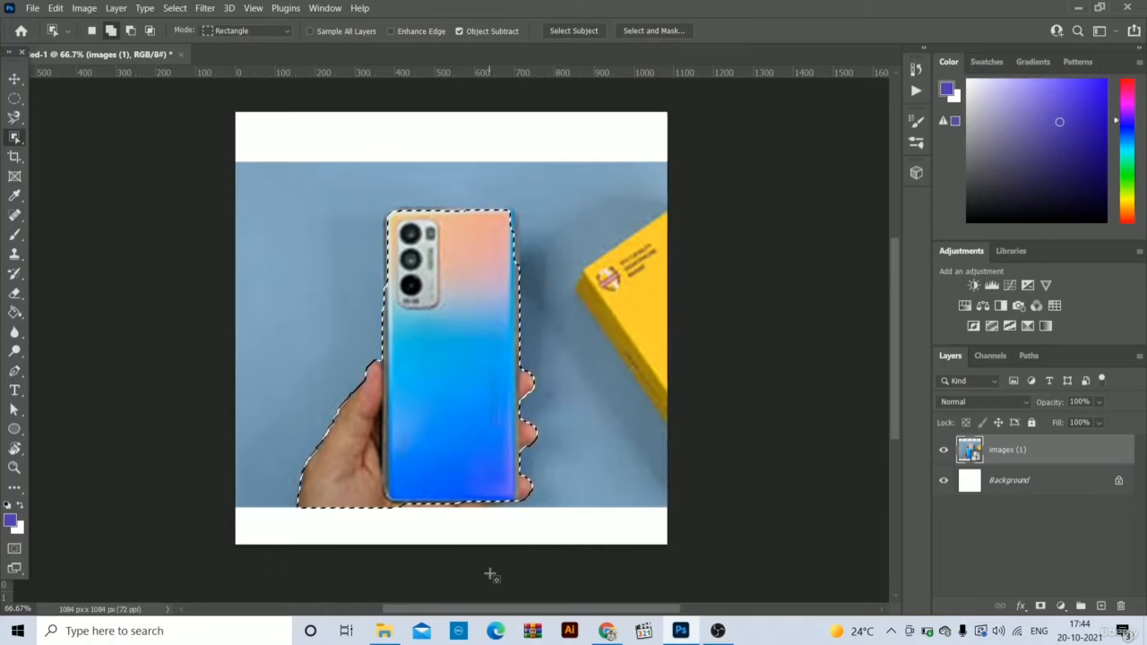
- Rasterize the images (1) layer, delete the object-selected phone and hand from it, and deselect
{"action": "right_click", "coordinate": [1023, 453]}
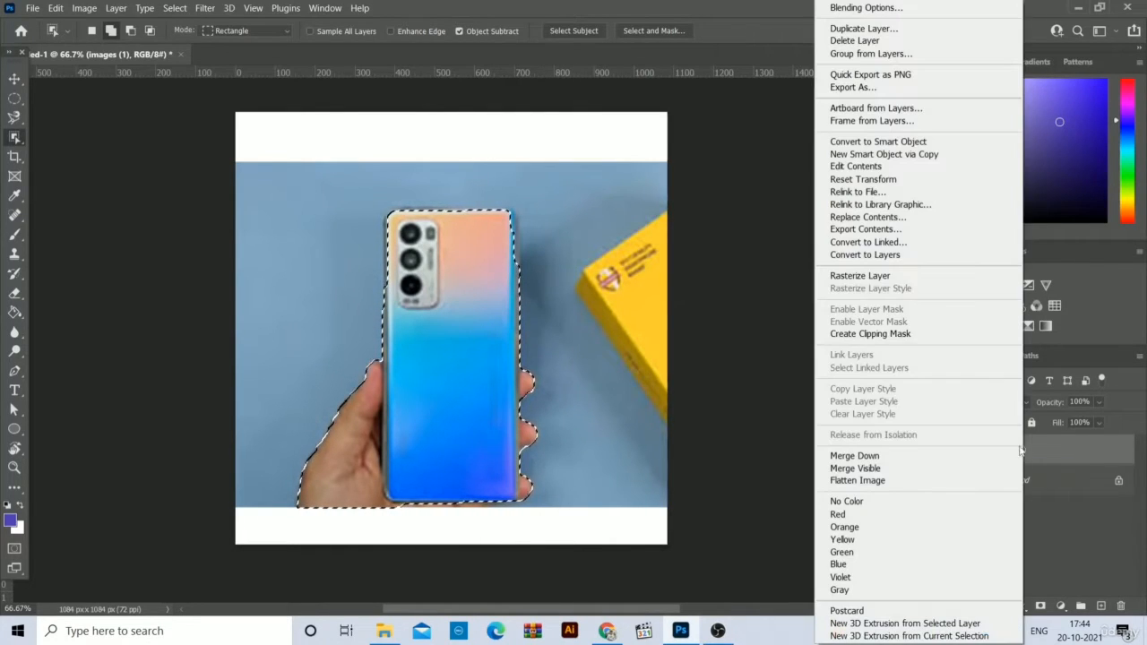
{"action": "left_click", "coordinate": [883, 276]}
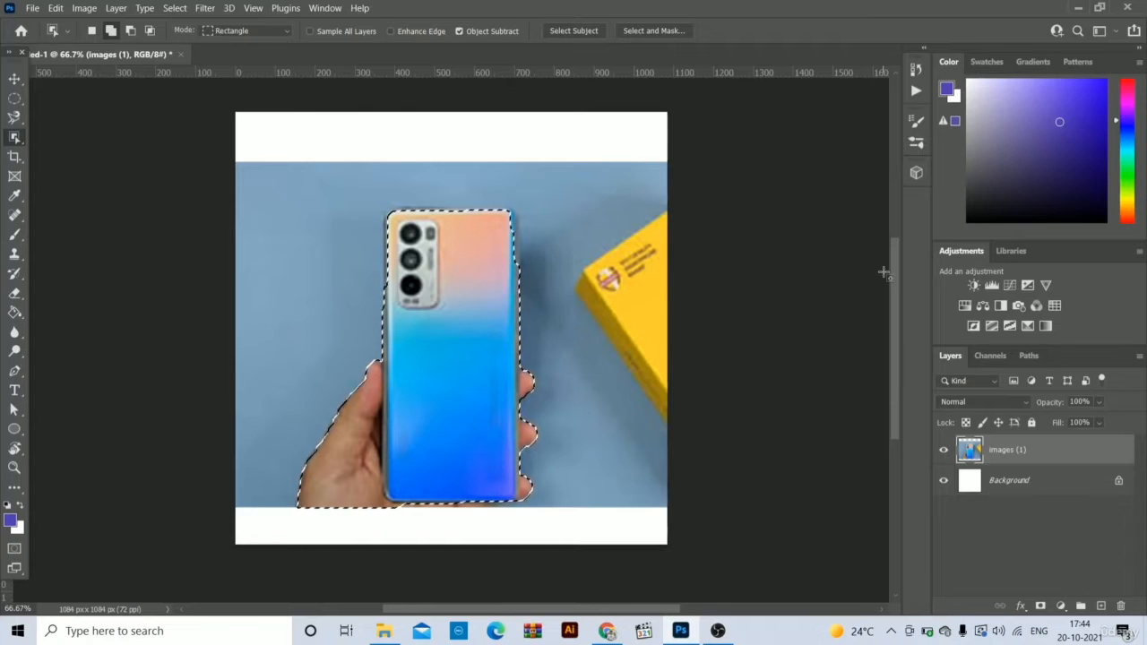
{"action": "key", "text": "Delete"}
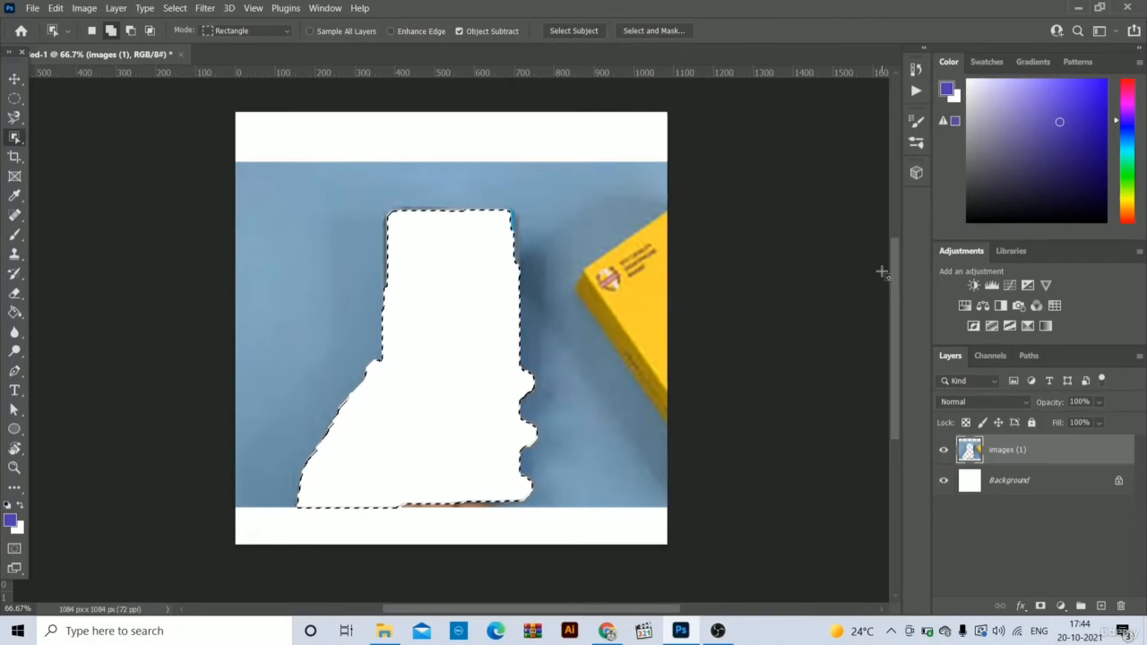
{"action": "key", "text": "ctrl+d"}
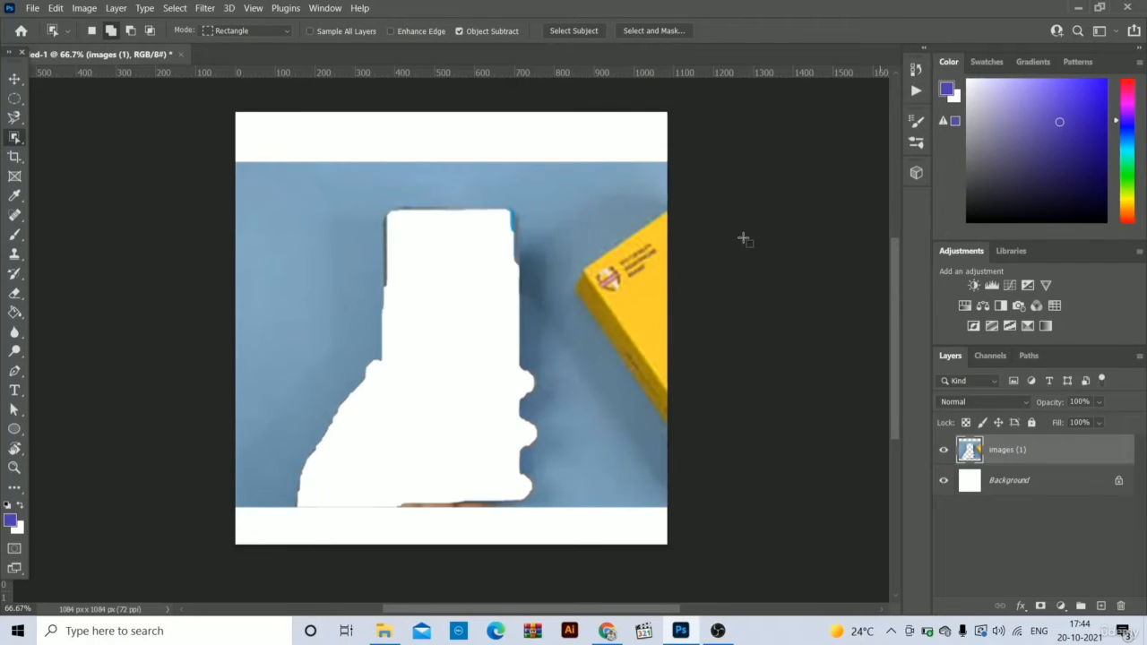
- Try an object selection around the upper part of the phone cutout and undo everything back to the intact, unselected photo
{"action": "left_click_drag", "start_coordinate": [370, 203], "coordinate": [531, 306]}
{"action": "key", "text": "ctrl+d"}
{"action": "key", "text": "ctrl+z"}
{"action": "key", "text": "ctrl+z"}
{"action": "key", "text": "ctrl+z"}
{"action": "key", "text": "ctrl+z"}
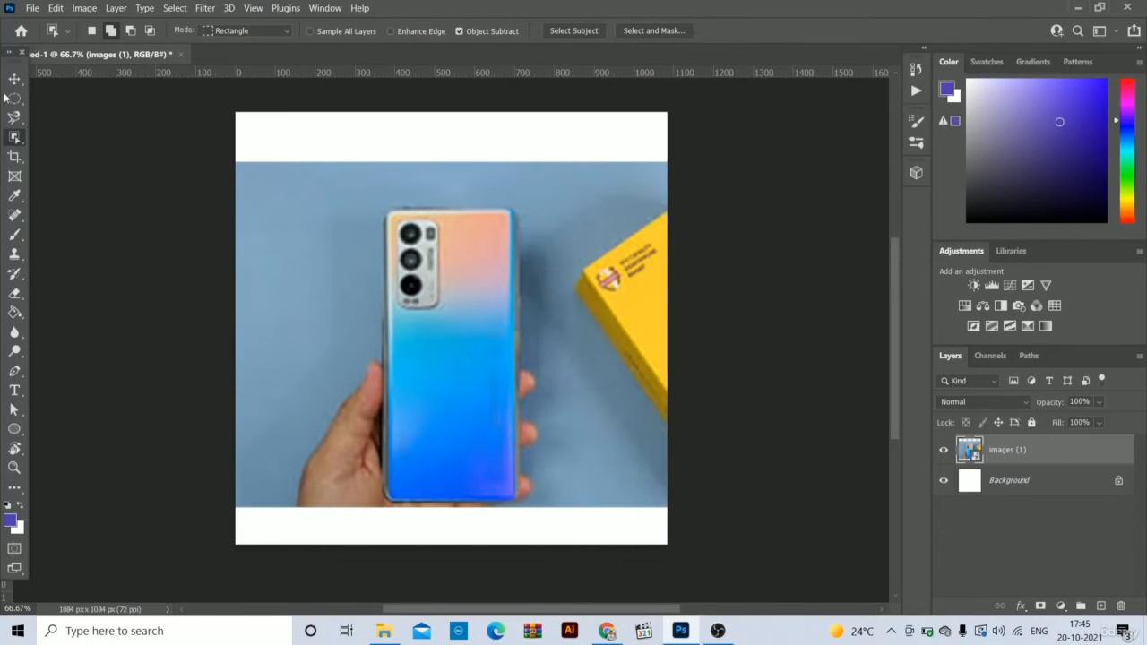
- Select the phone, the hand and the fingertips beside the phone with the Quick Selection tool
{"action": "right_click", "coordinate": [18, 137]}
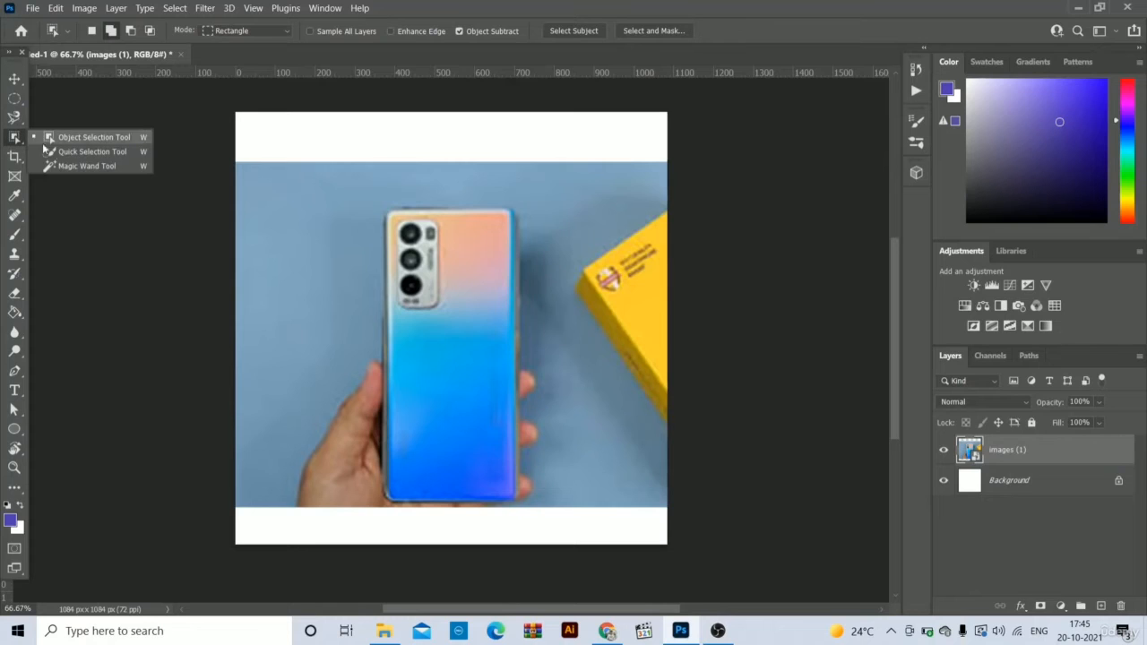
{"action": "left_click", "coordinate": [123, 154]}
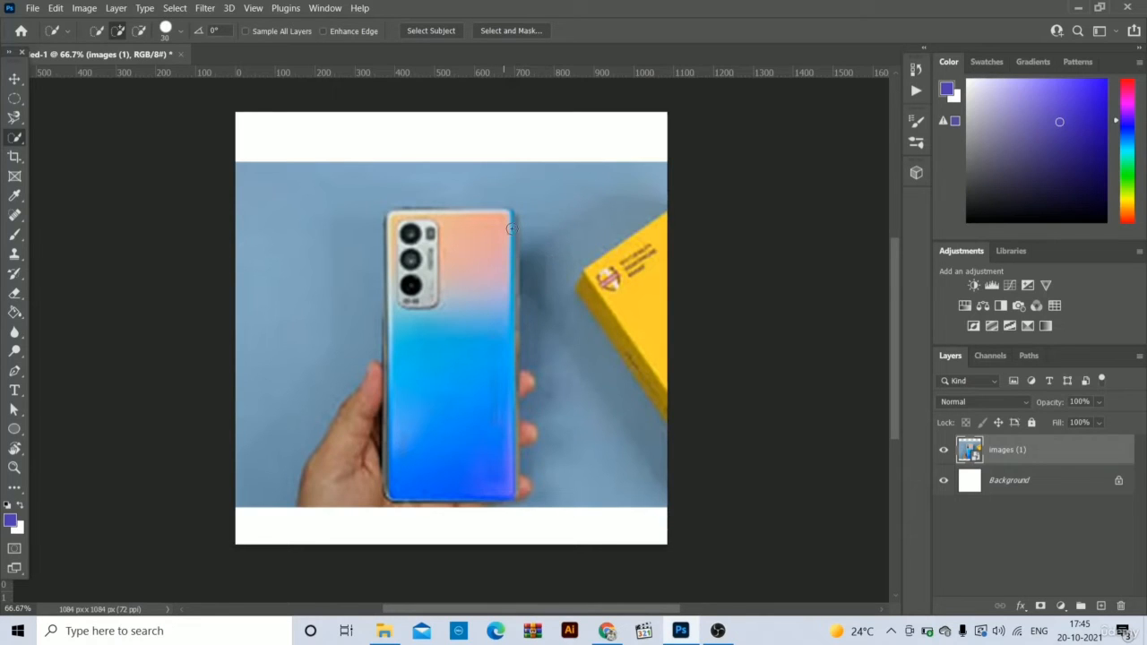
{"action": "left_click", "coordinate": [455, 411]}
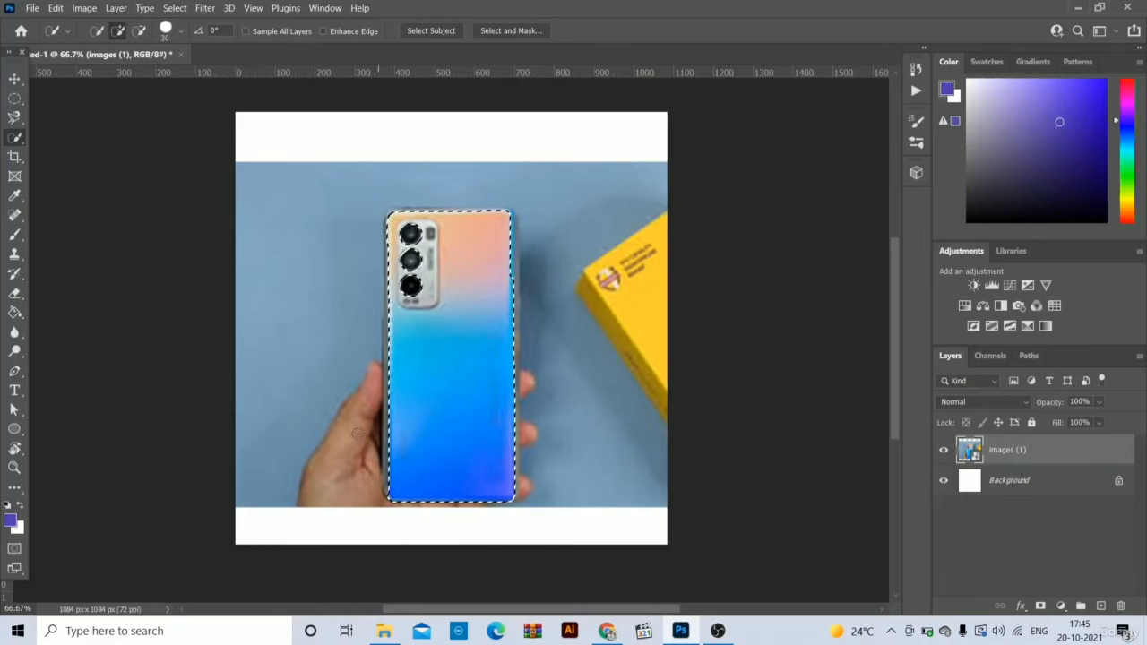
{"action": "left_click_drag", "start_coordinate": [377, 423], "coordinate": [344, 454]}
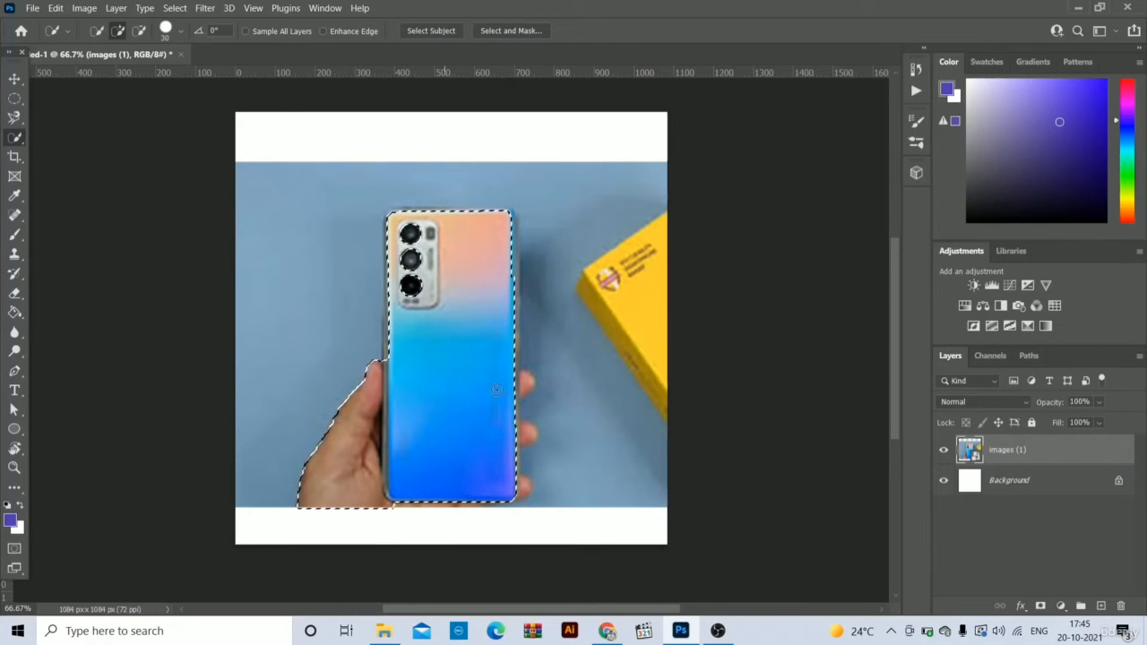
{"action": "mouse_move", "coordinate": [522, 383]}
{"action": "left_mouse_down"}
{"action": "mouse_move", "coordinate": [515, 442]}
{"action": "mouse_move", "coordinate": [533, 433]}
{"action": "mouse_move", "coordinate": [507, 491]}
{"action": "left_mouse_up"}
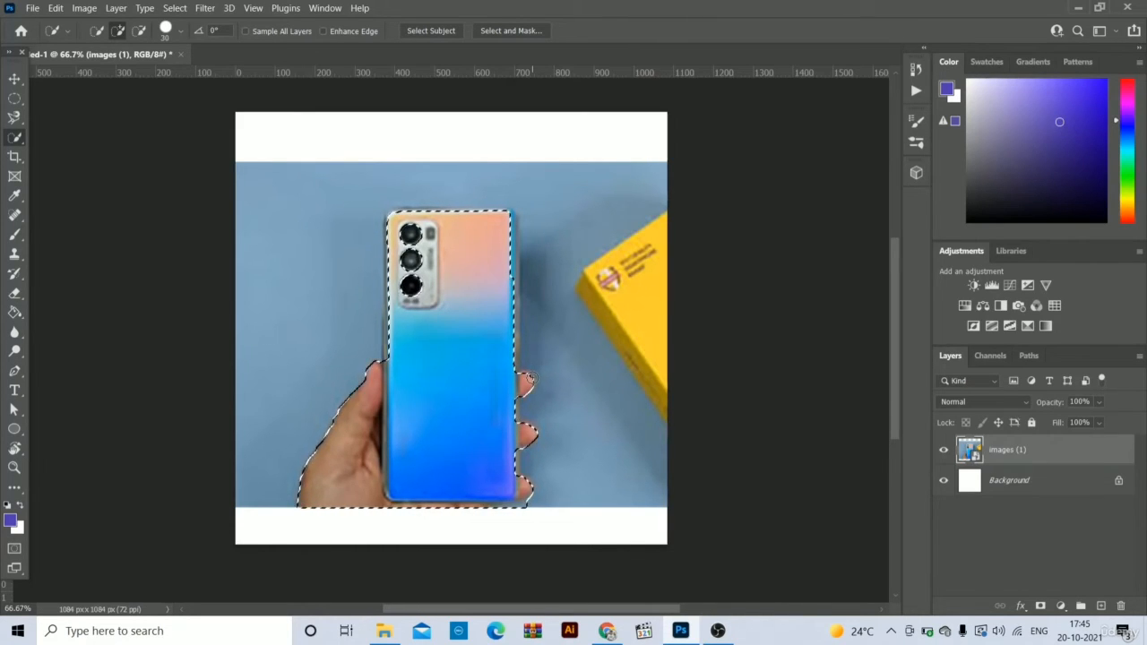
- Rasterize the images (1) layer, delete the quick-selected phone and hand area, and deselect
{"action": "right_click", "coordinate": [1068, 445]}
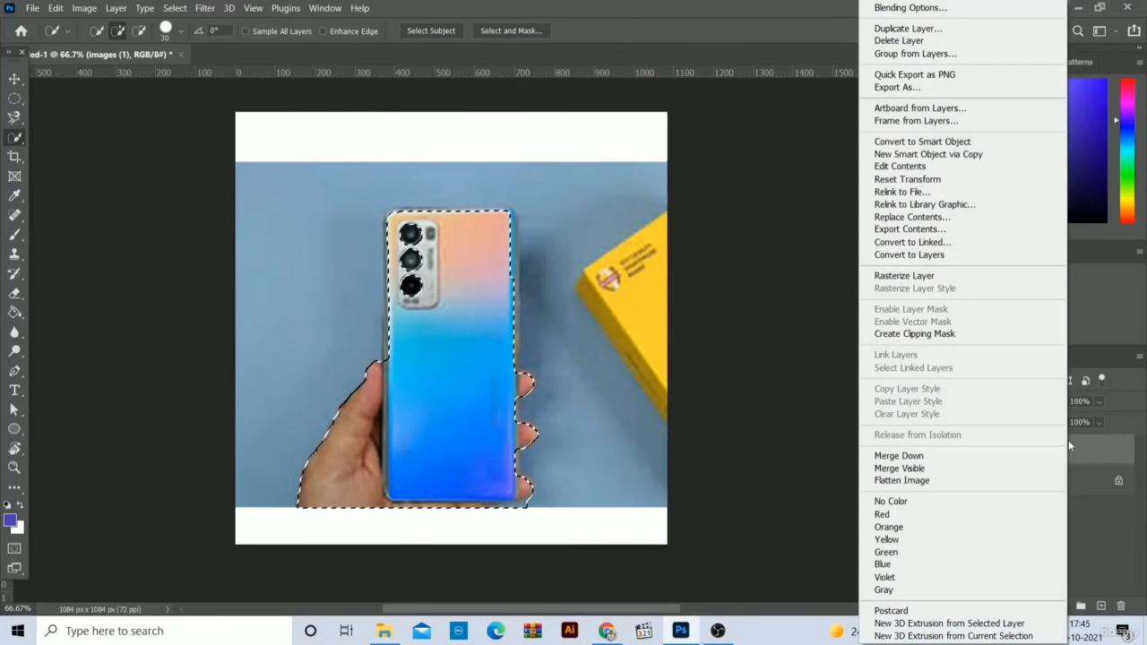
{"action": "left_click", "coordinate": [966, 277]}
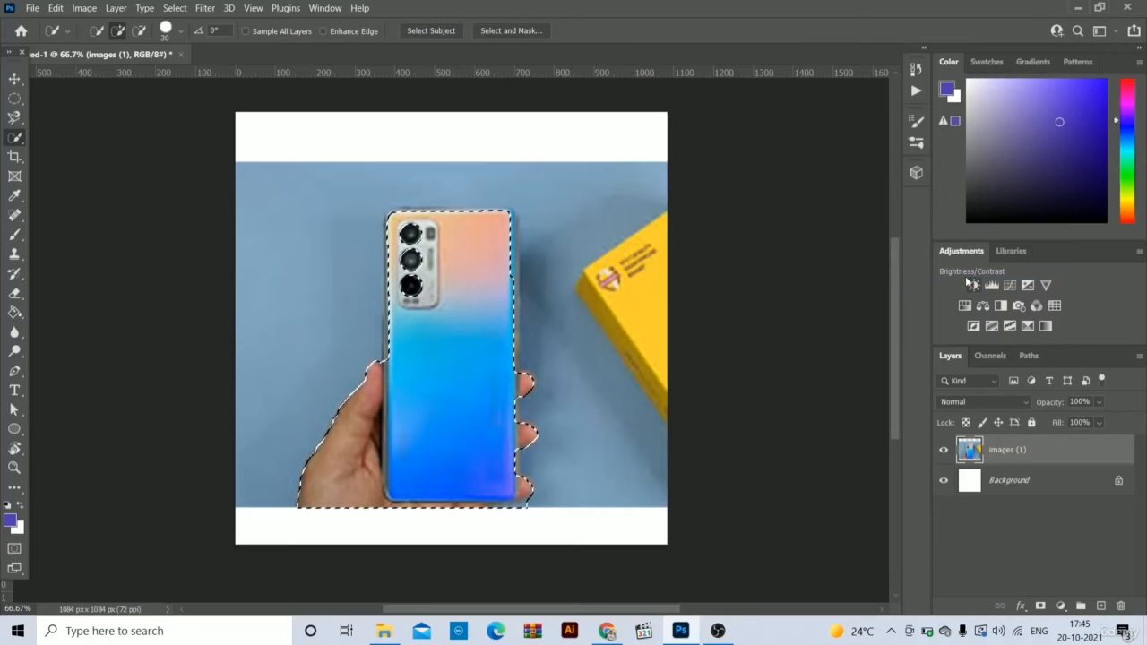
{"action": "key", "text": "Delete"}
{"action": "key", "text": "ctrl+d"}
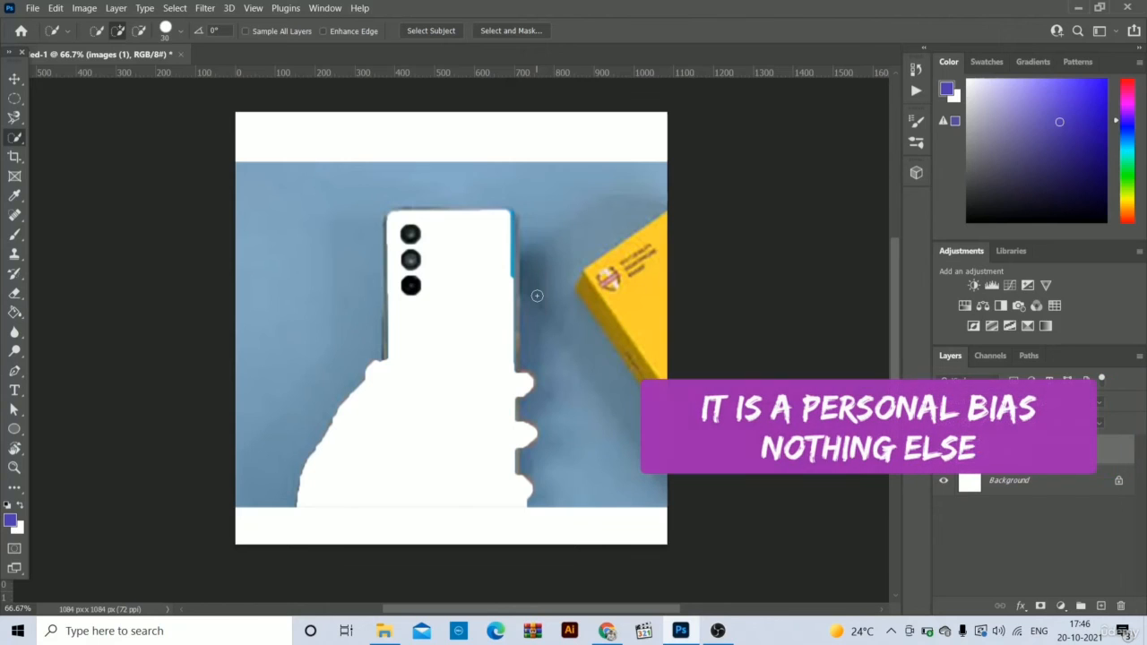
- Delete the blue background beside the hand and above the phone cutout using a Magic Wand selection, and deselect
{"action": "right_click", "coordinate": [15, 137]}
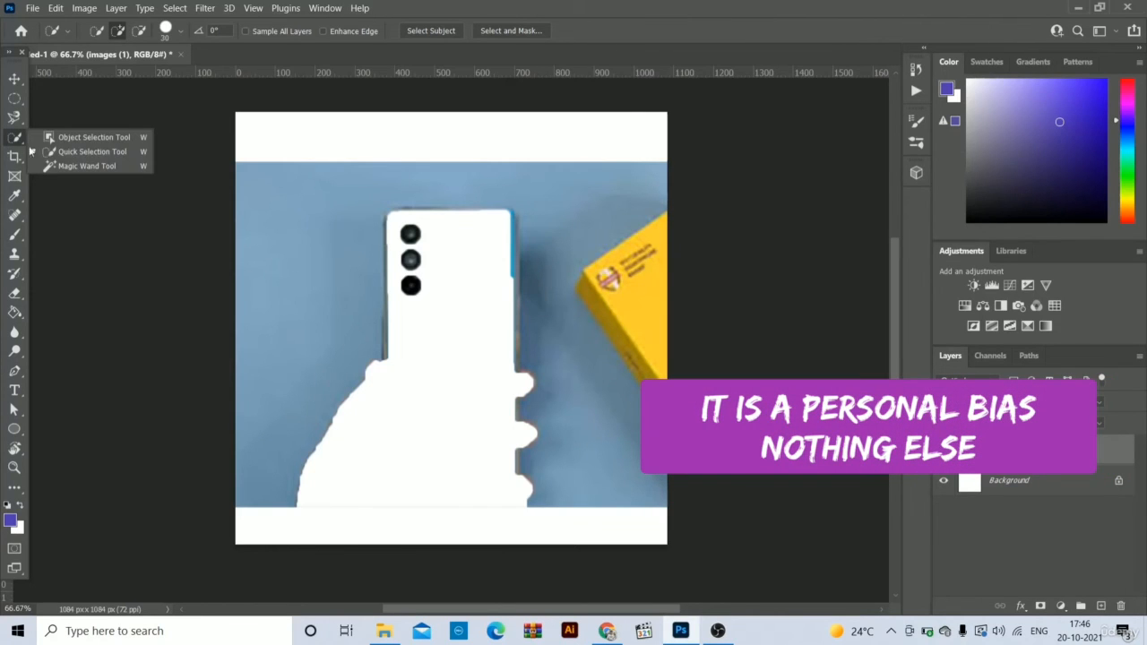
{"action": "left_click", "coordinate": [95, 166]}
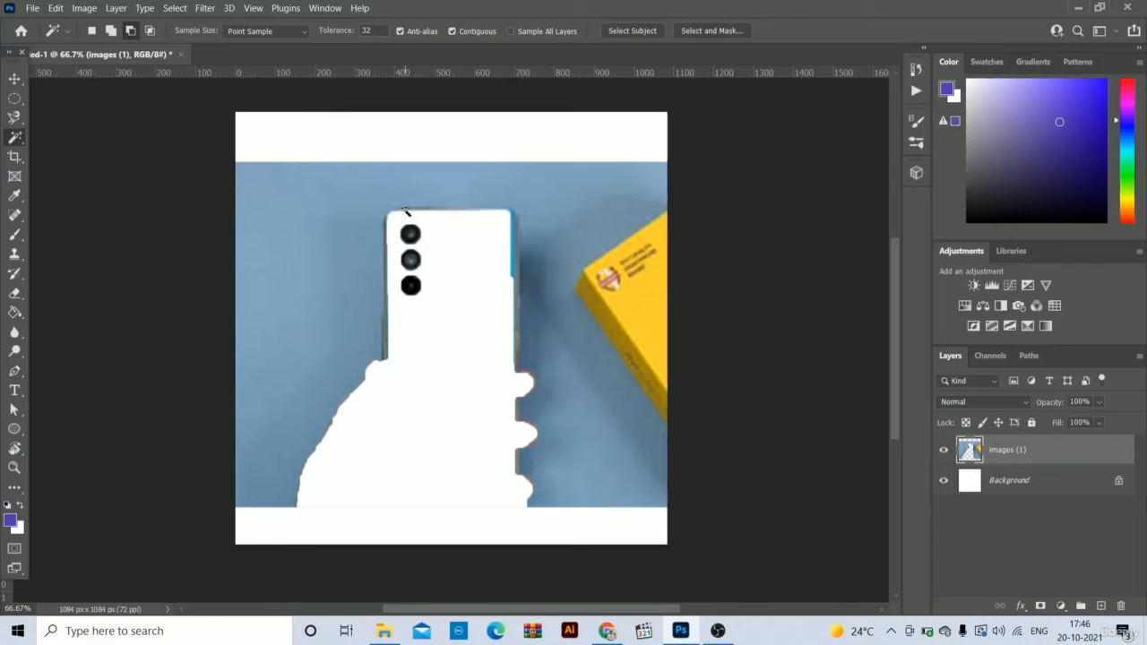
{"action": "left_click", "coordinate": [303, 204]}
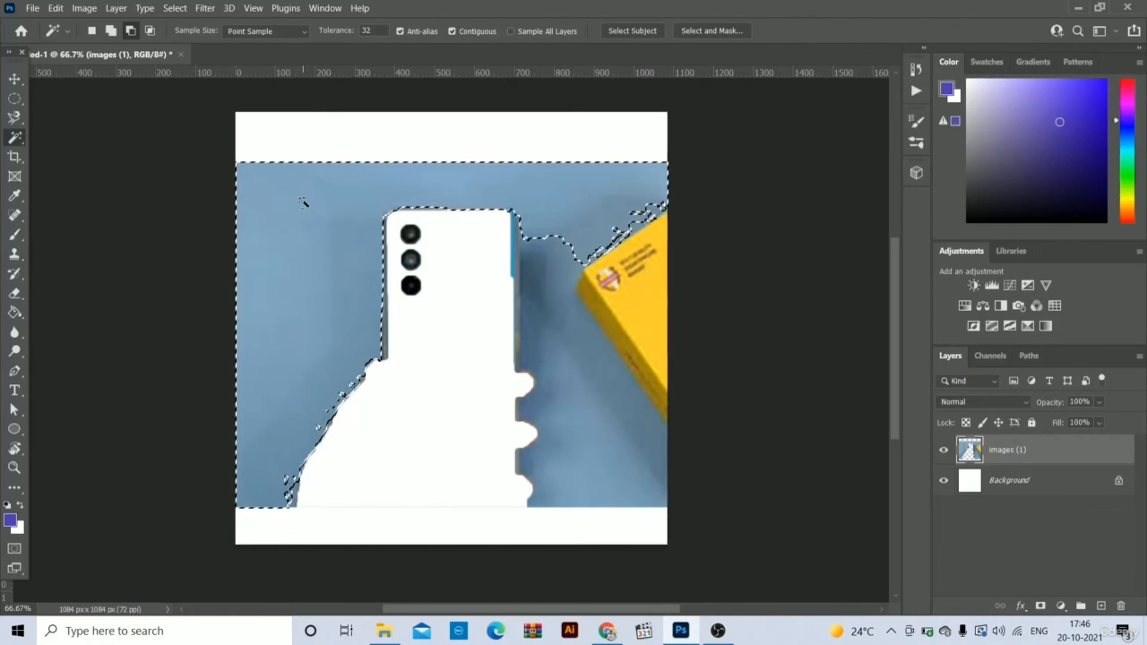
{"action": "key", "text": "Delete"}
{"action": "key", "text": "ctrl+d"}
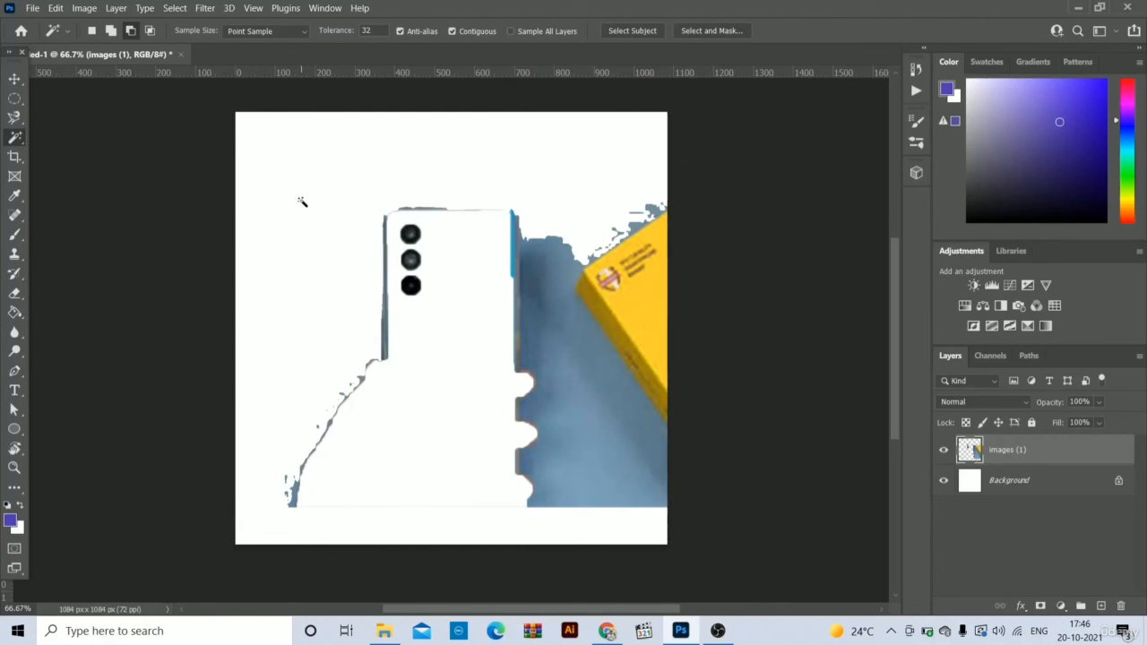
- Delete the blue background between the phone cutout and the yellow box using another Magic Wand selection, and deselect
{"action": "left_click", "coordinate": [564, 287]}
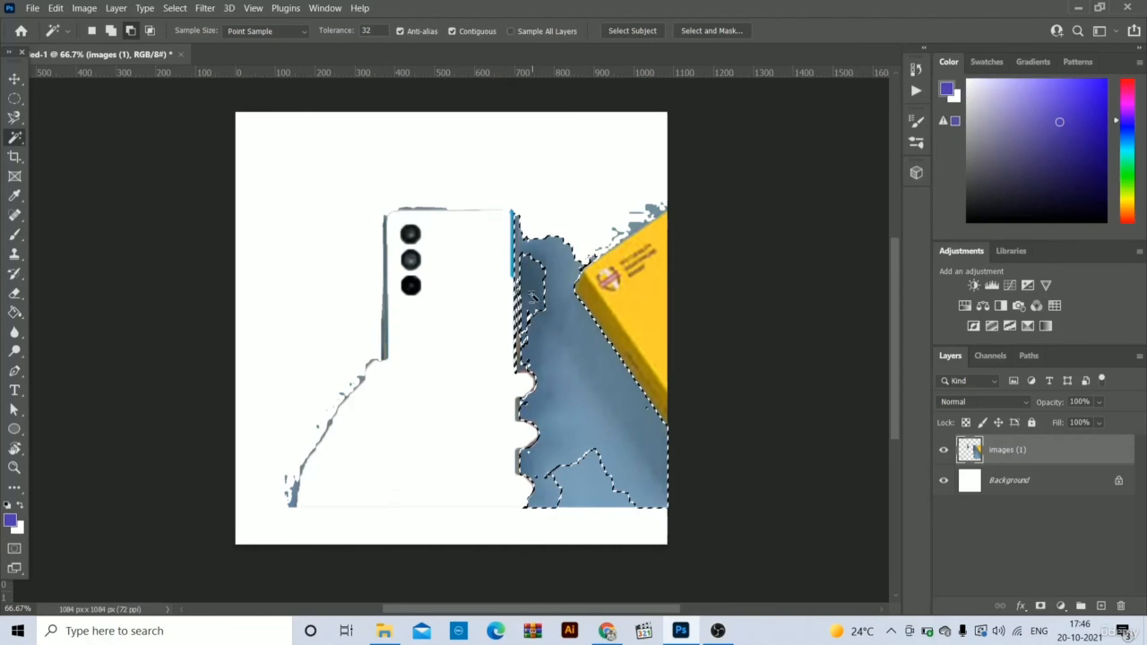
{"action": "key", "text": "Delete"}
{"action": "key", "text": "ctrl+d"}
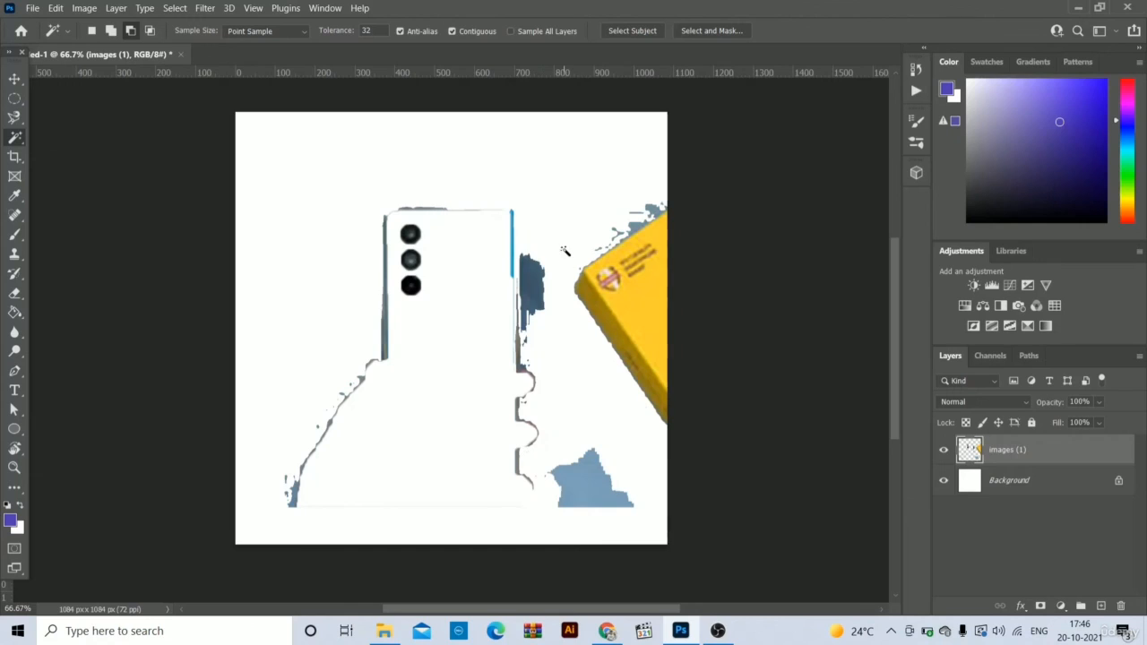